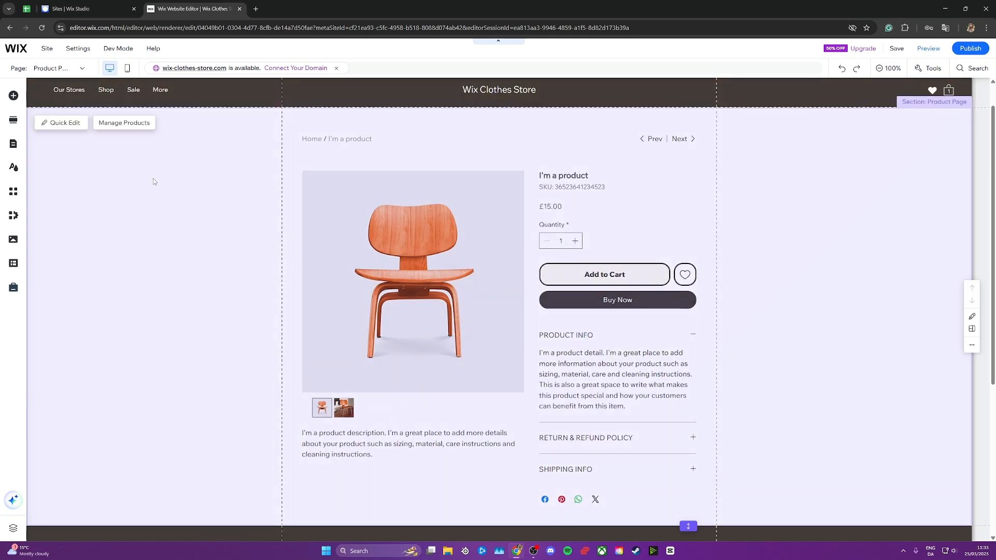
- Open the background options of the product page section and leave them without choosing a new background
left_click(65, 123)
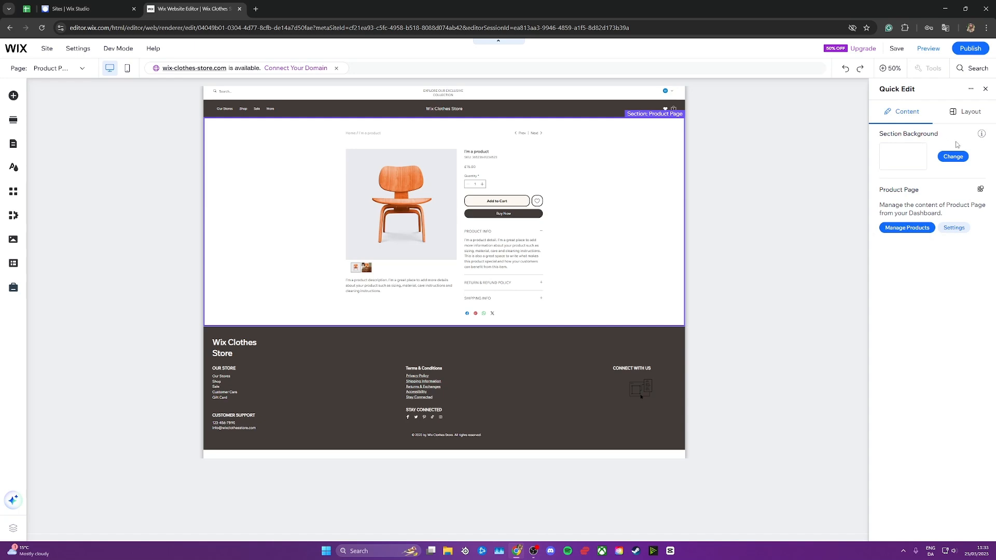
left_click(953, 156)
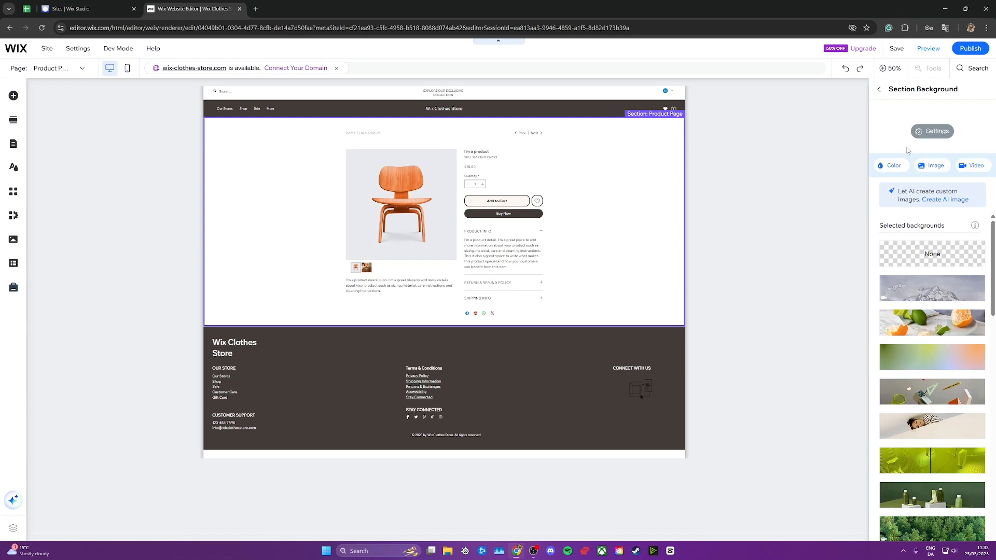
left_click(243, 136)
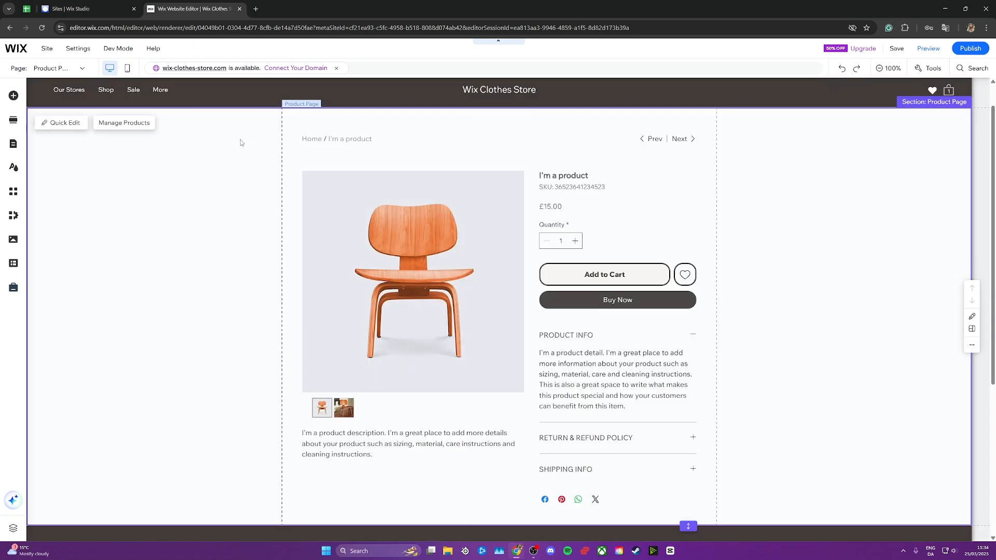
- Try adding the Final Sale promotion section above the product page section, and delete it again
left_click(13, 96)
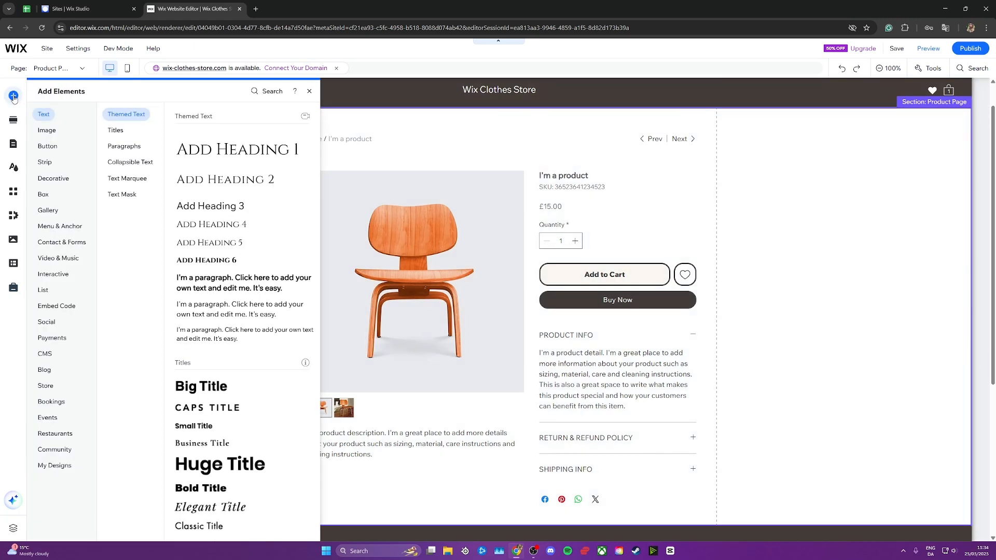
left_click(45, 162)
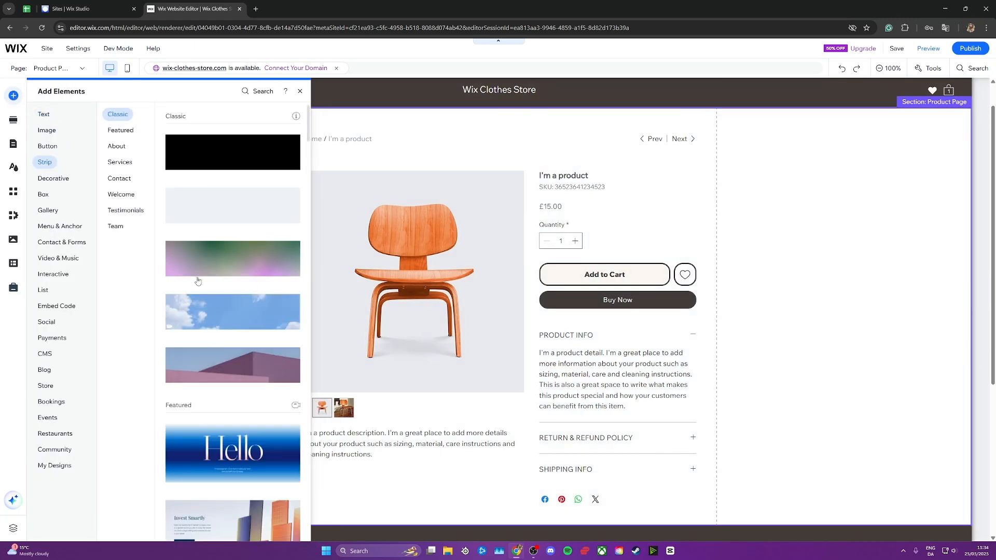
left_click(16, 120)
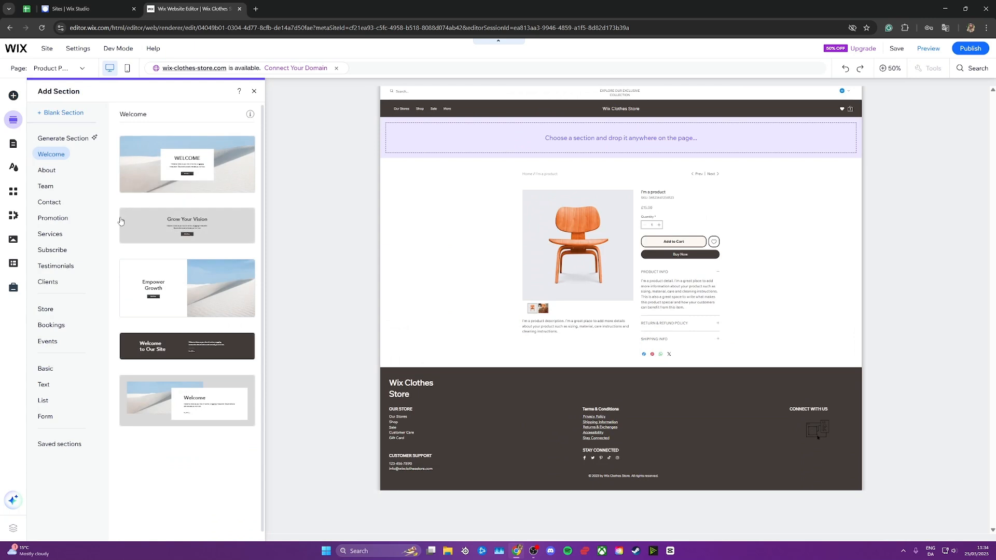
left_click(54, 219)
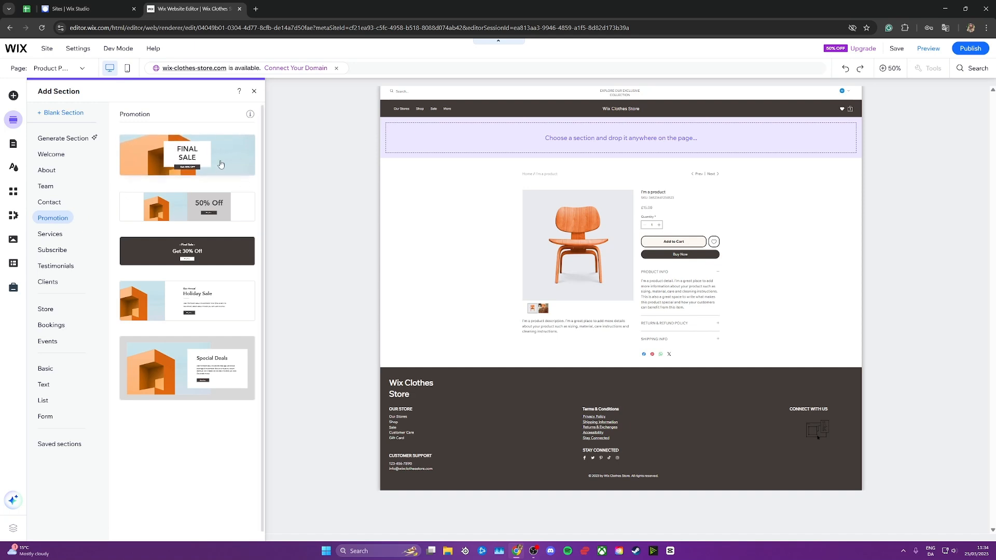
left_click_drag(218, 163, 500, 138)
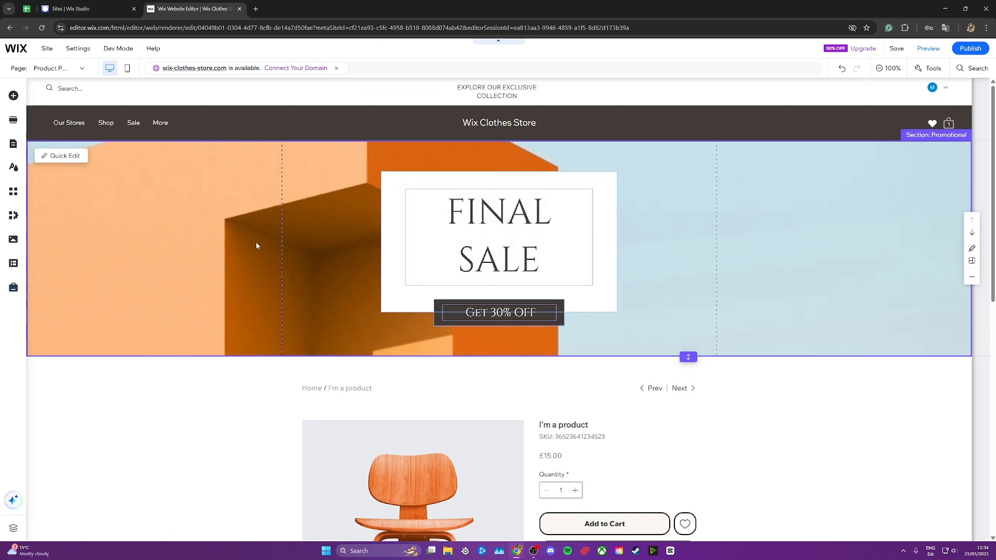
key("Delete")
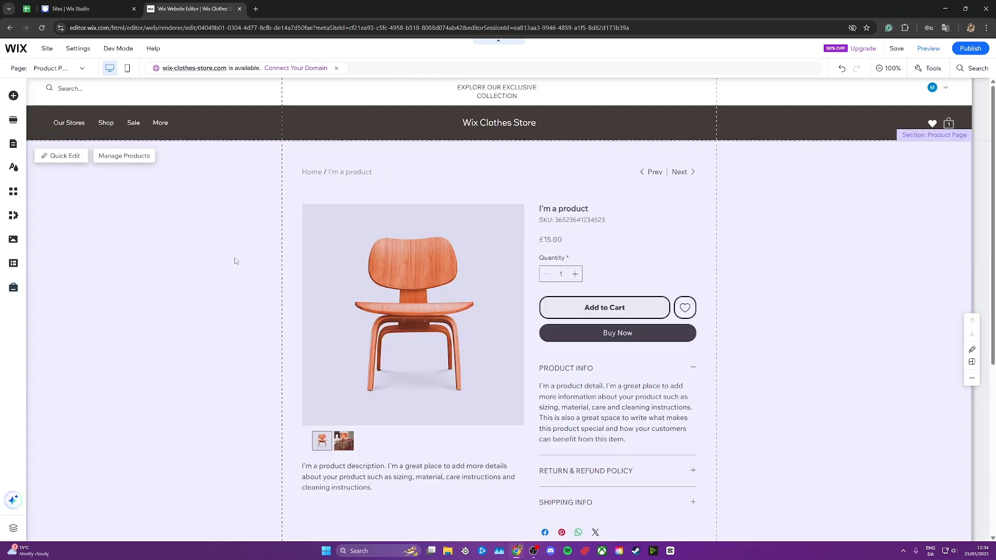
- Open the Product Page element's customization settings at the page layout options
left_click(413, 218)
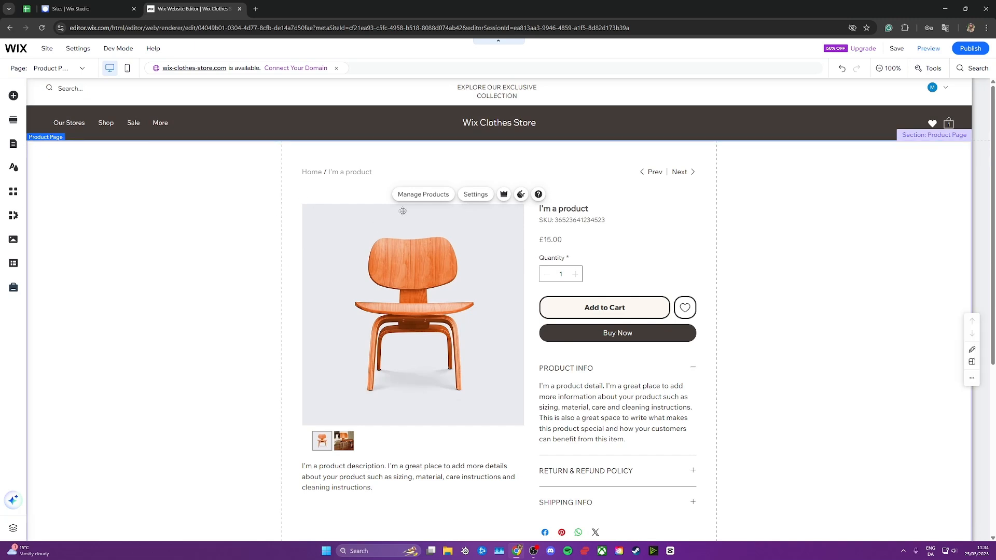
left_click(475, 201)
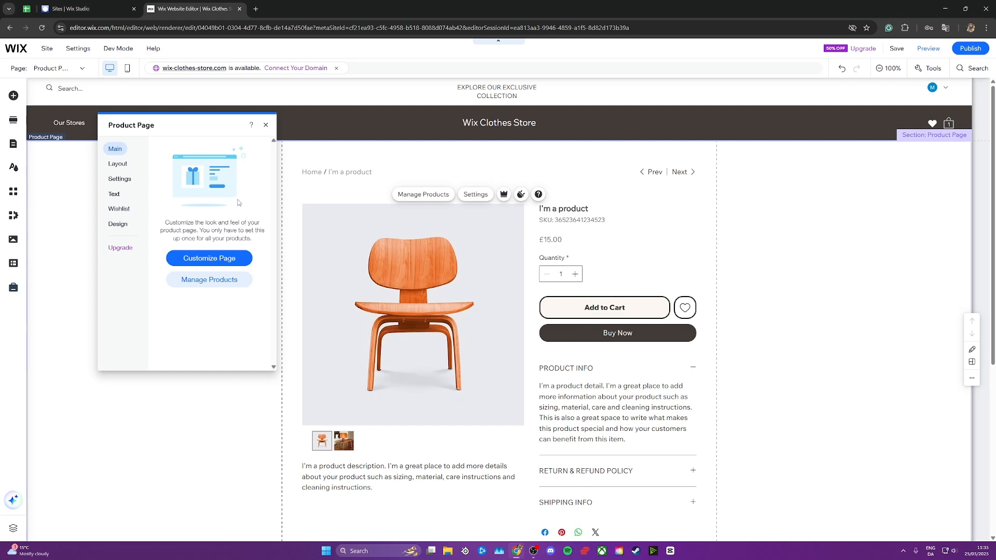
left_click(217, 261)
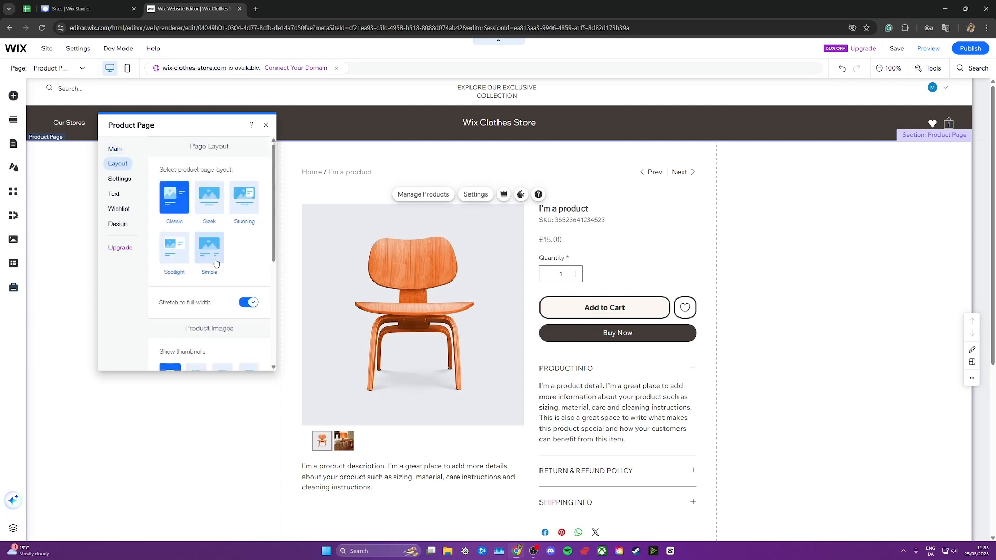
left_click_drag(274, 217, 264, 192)
- Try the Simple layout on the product page, look through the result and return to the Classic layout
left_click(208, 250)
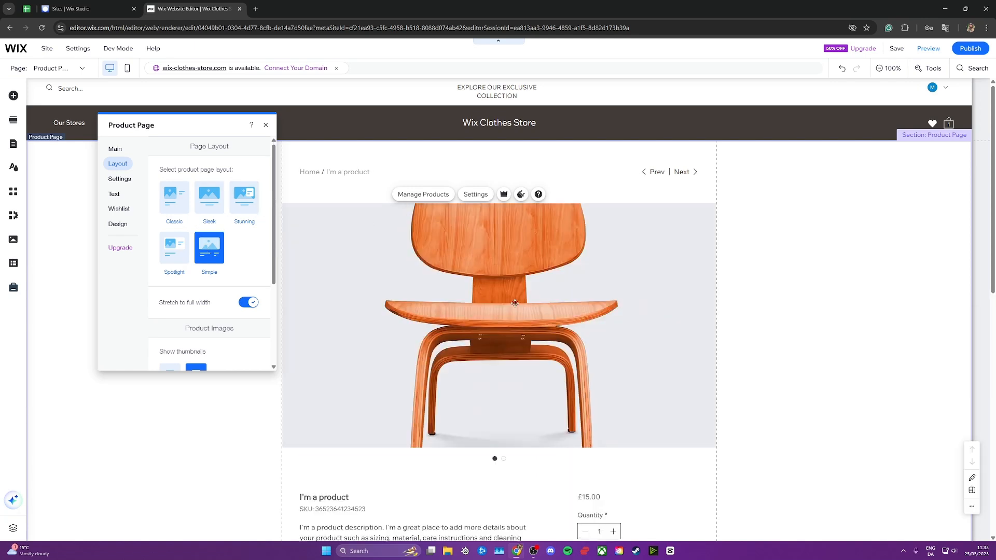
scroll(515, 303, "down", 2)
scroll(515, 303, "down", 3)
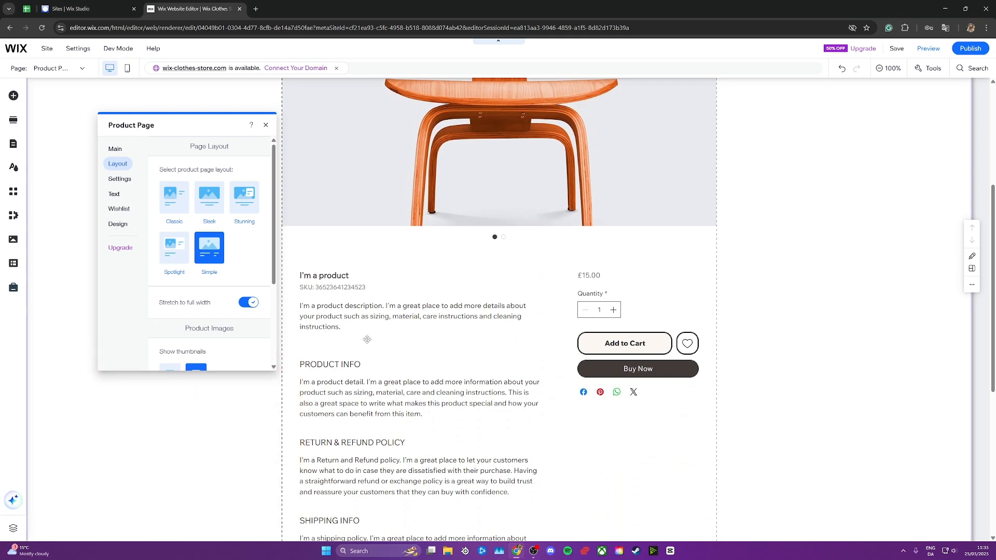
scroll(367, 340, "up", 4)
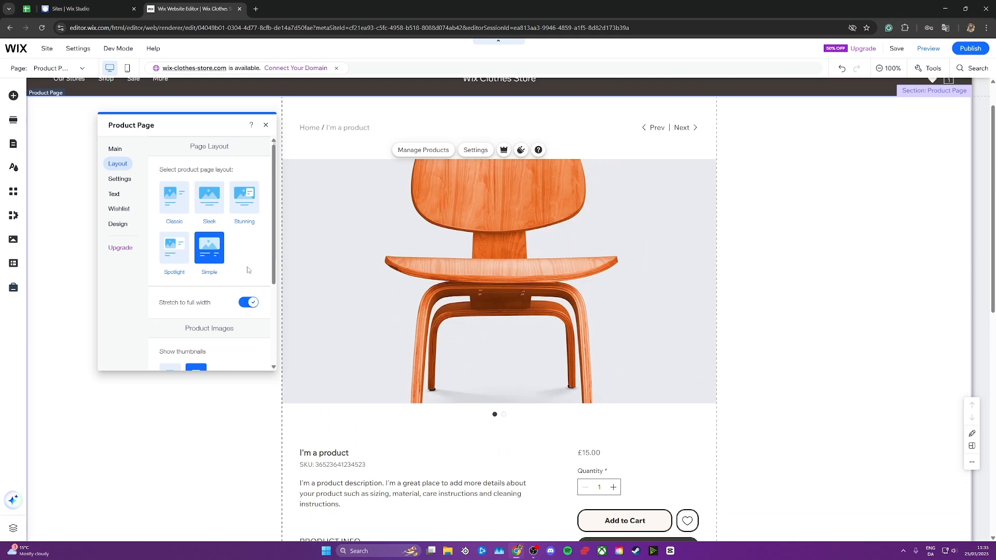
left_click(177, 212)
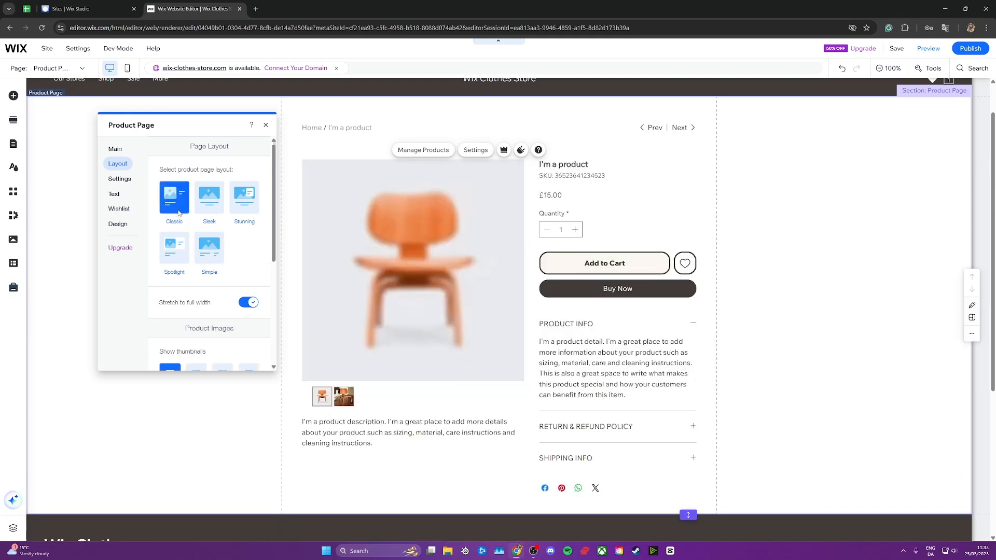
- Hide the SKU from the information displayed on the product page
left_click(125, 184)
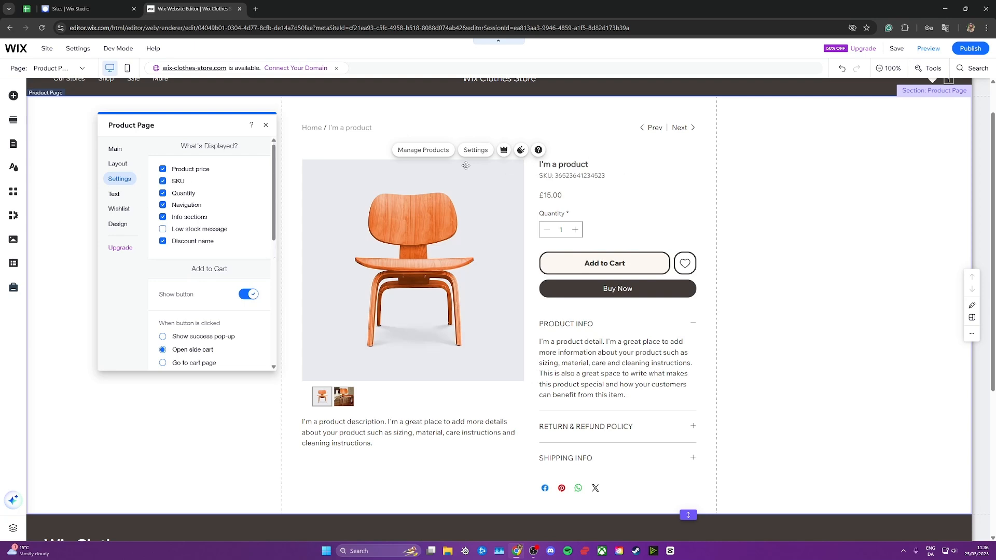
left_click(162, 182)
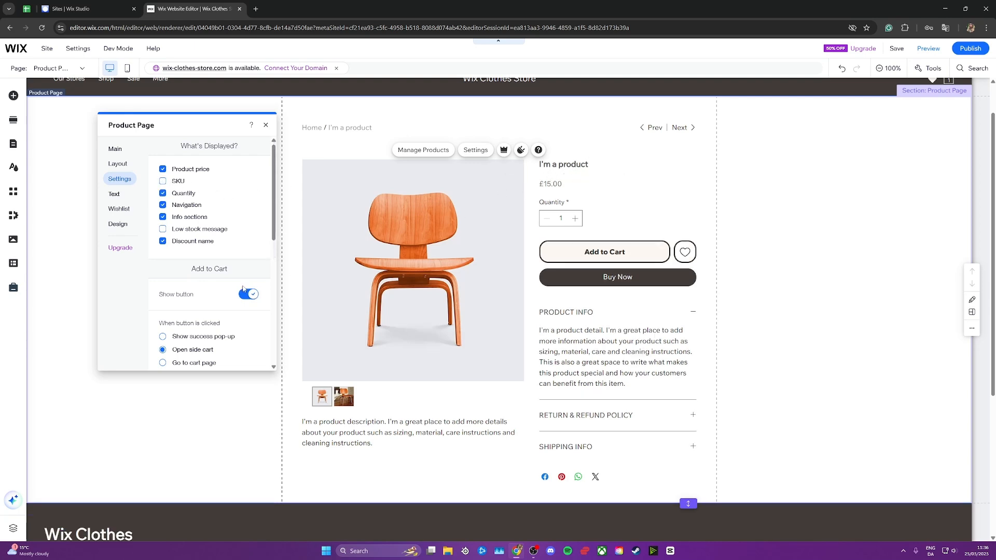
- Try hiding the Add to Cart button on the product page, and show it again
scroll(237, 182, "down", 2)
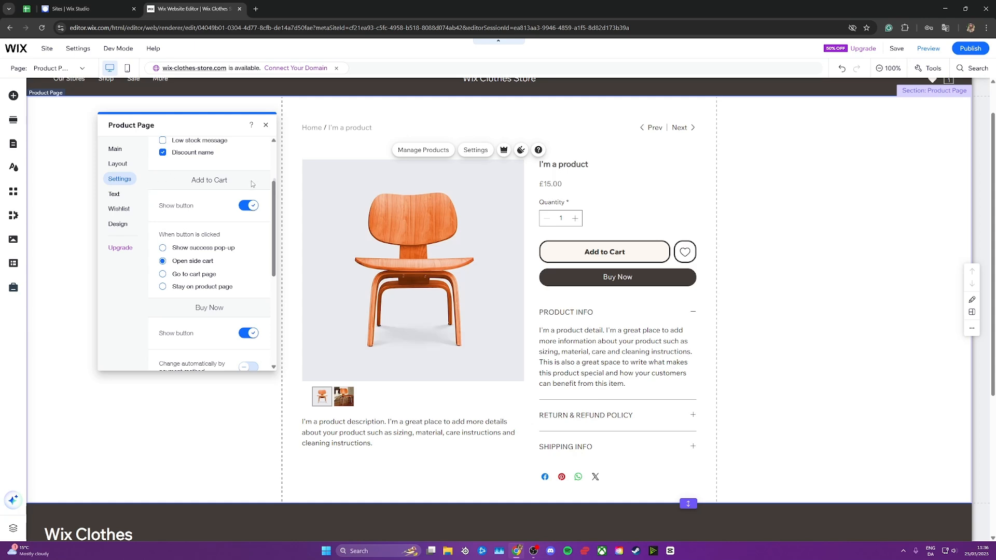
left_click(247, 206)
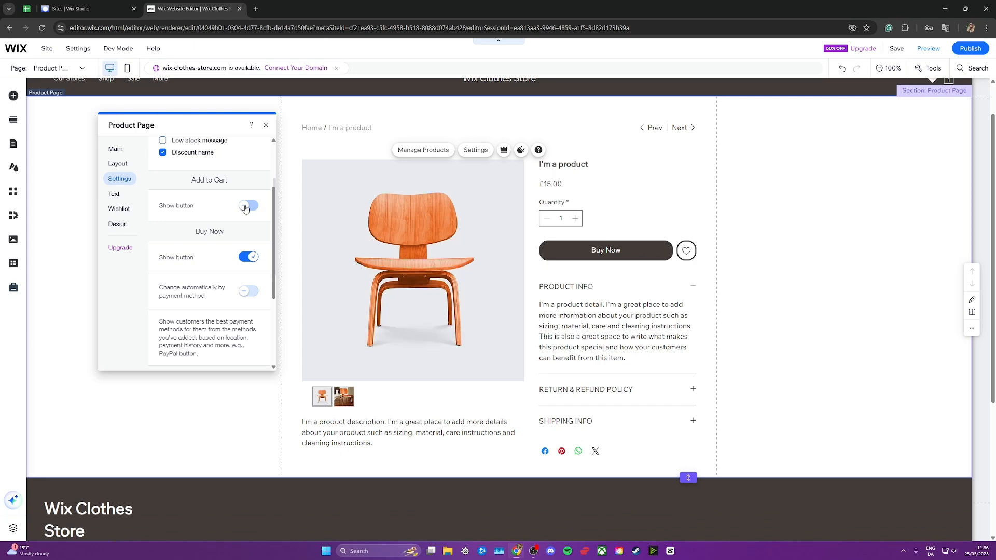
left_click(249, 207)
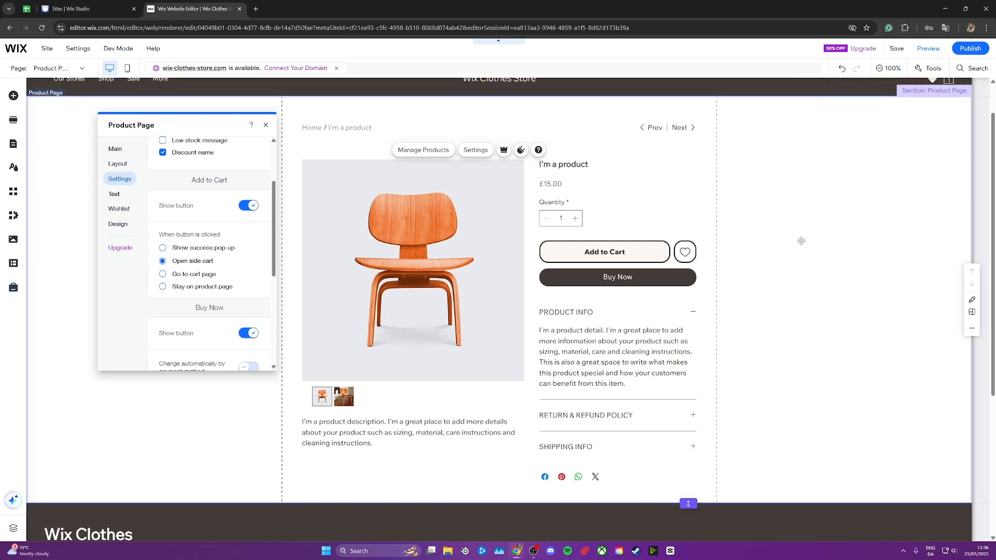
- Examine the product page's Buy Now and Social Media Bar settings, including the explanation of the social sharing option
scroll(275, 266, "down", 1)
left_click_drag(274, 266, 269, 348)
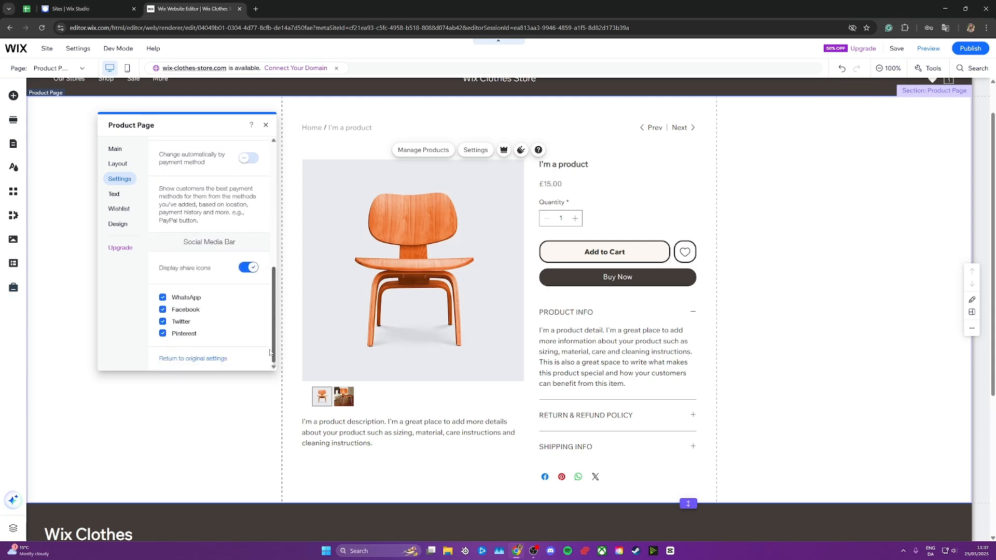
scroll(269, 353, "up", 2)
mouse_move(256, 300)
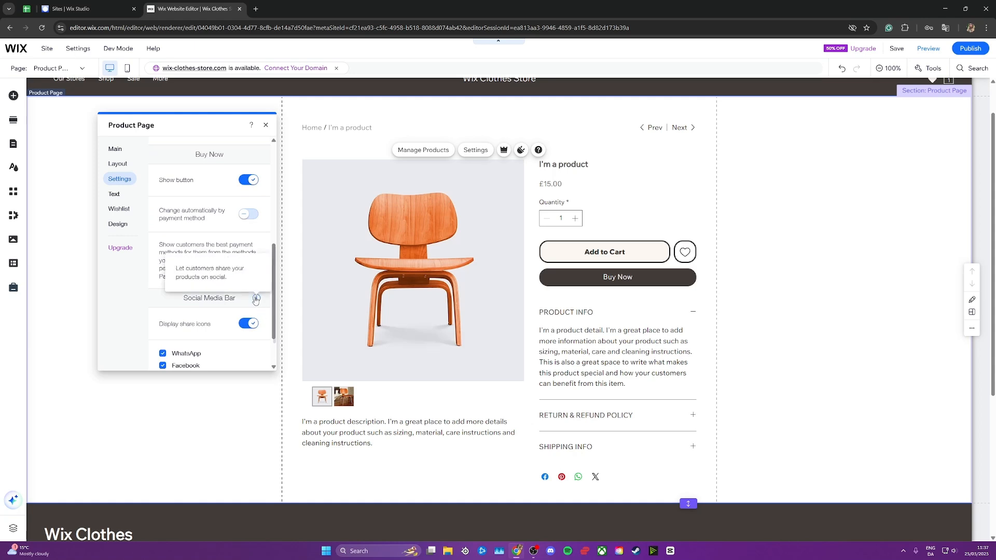
- Try clearing the Add to Cart button text, and look through the remaining button and stock message texts
left_click(124, 194)
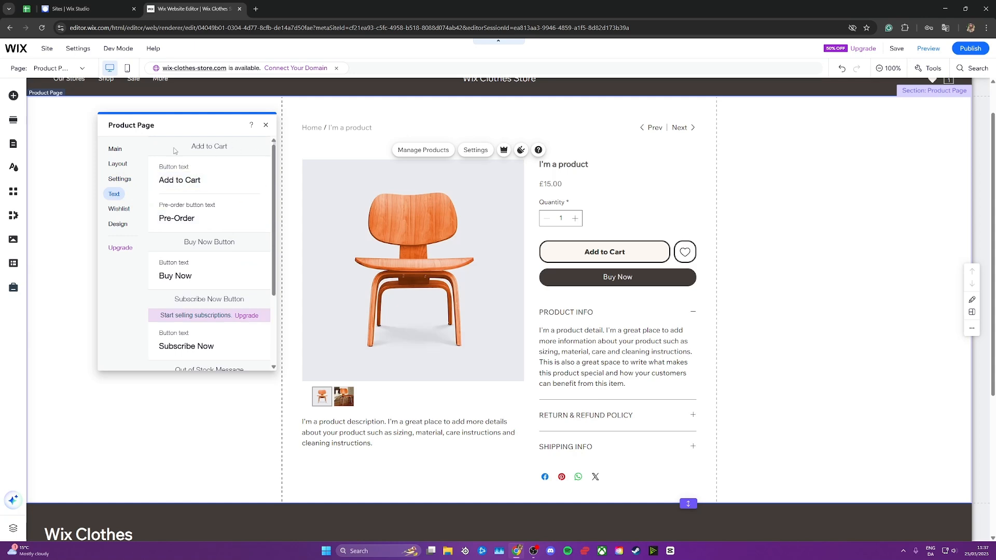
triple_click(204, 180)
key("BackSpace")
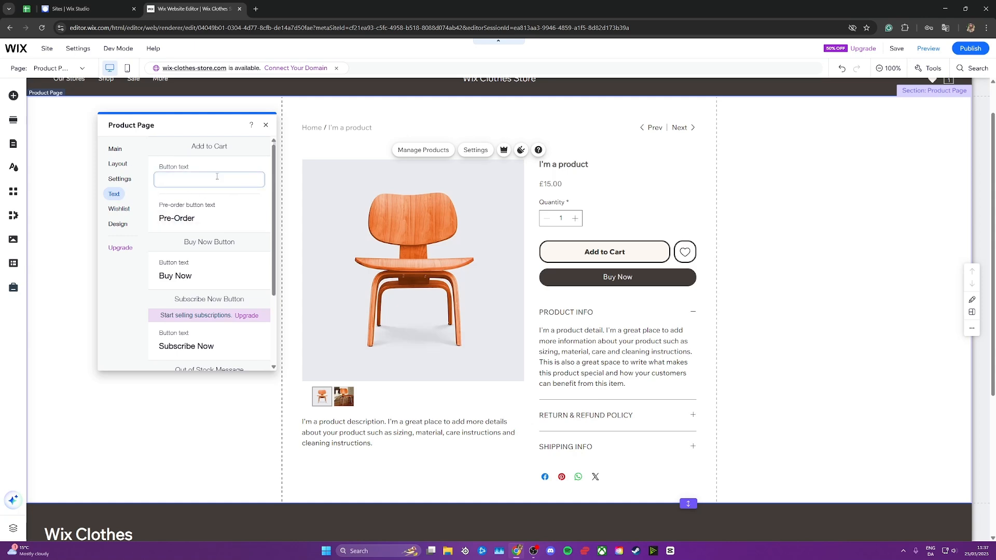
left_click(161, 146)
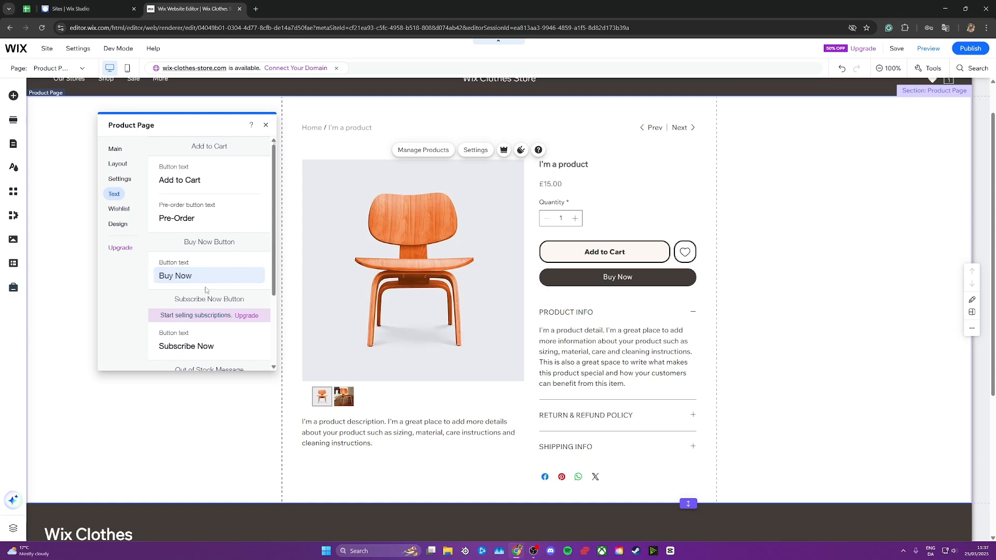
scroll(236, 283, "down", 2)
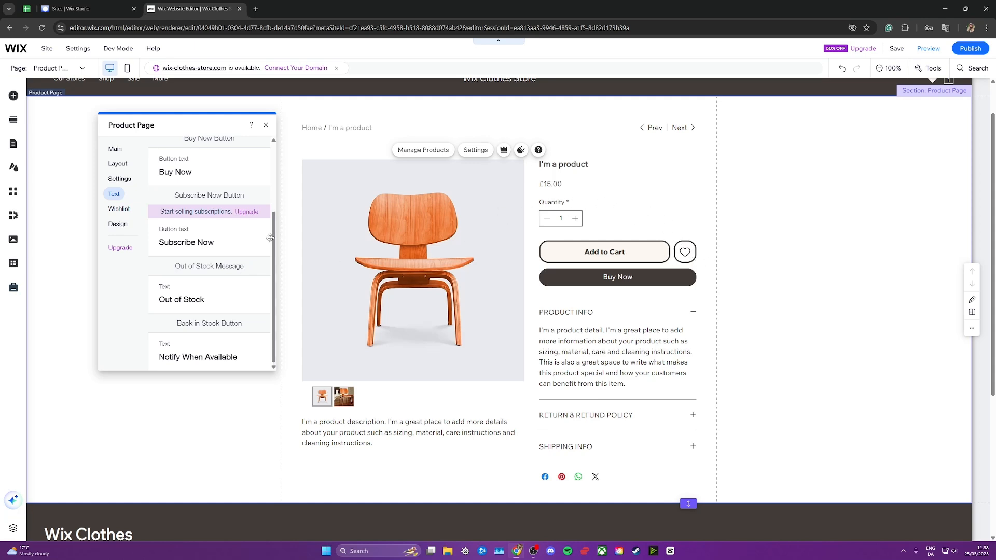
- Compare wishlist button styles, apply the rounded outline style with a 1 px border, and review its design settings
left_click(112, 209)
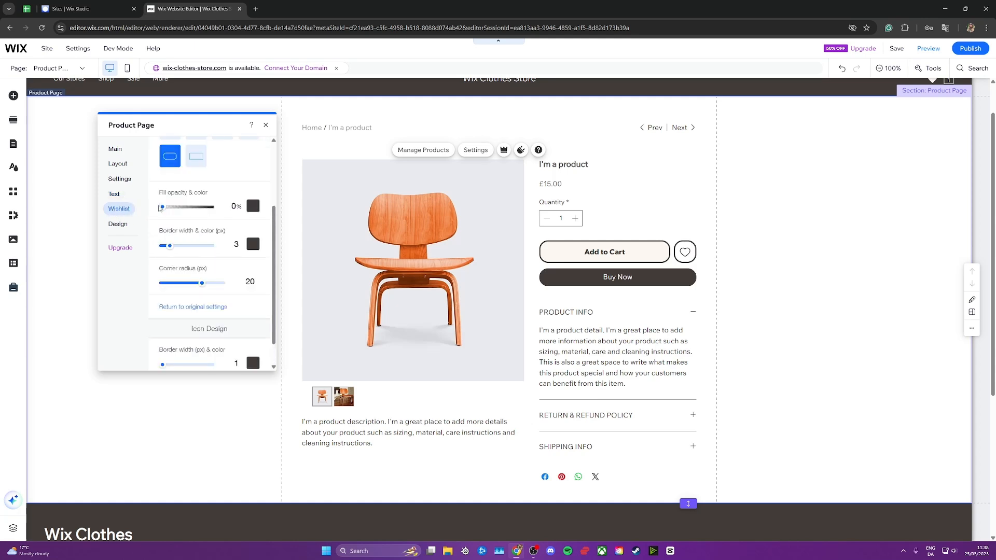
scroll(213, 192, "up", 3)
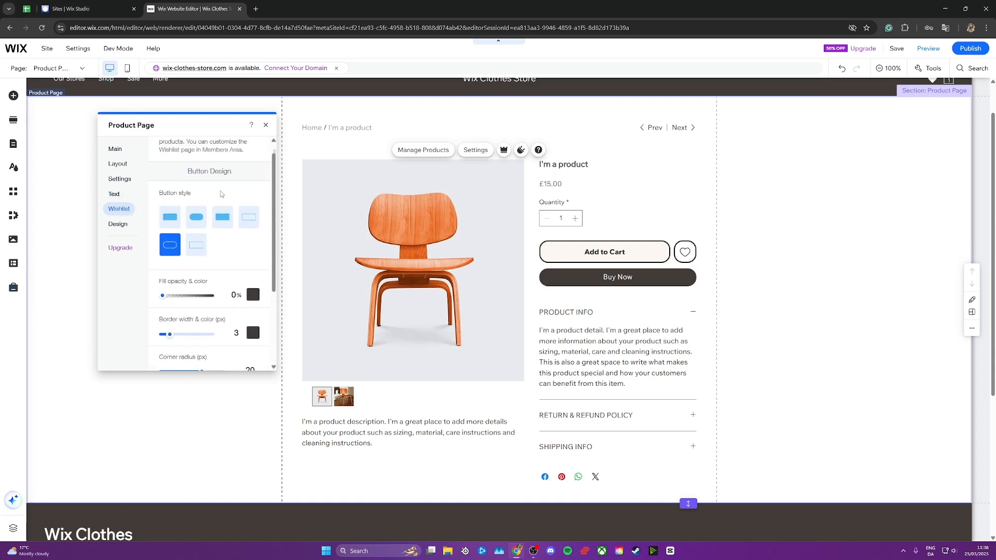
left_click(250, 223)
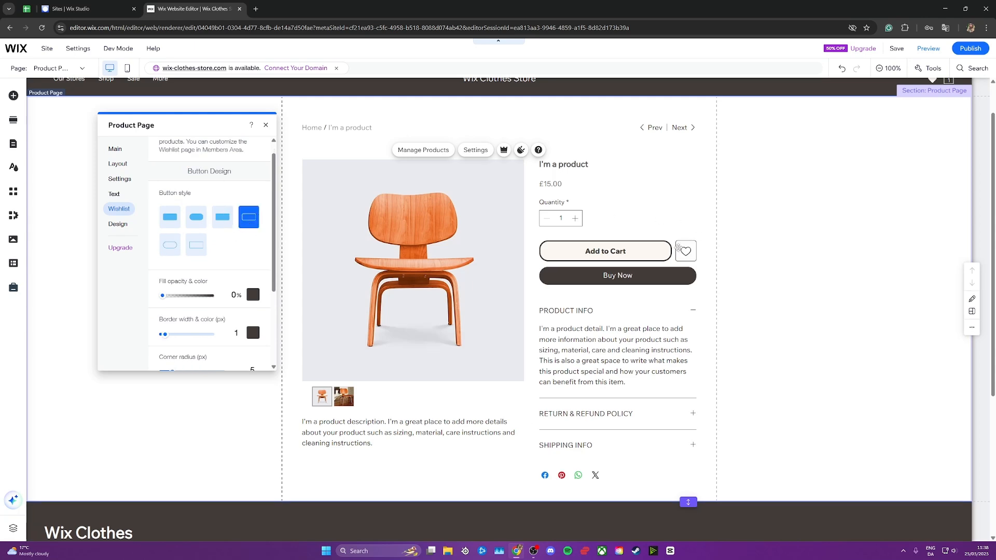
left_click(205, 219)
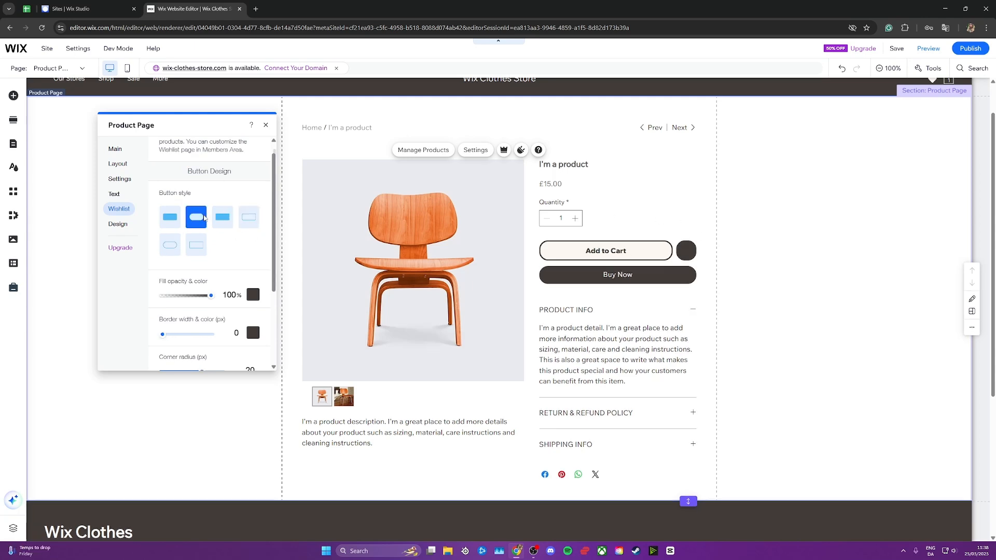
left_click(169, 245)
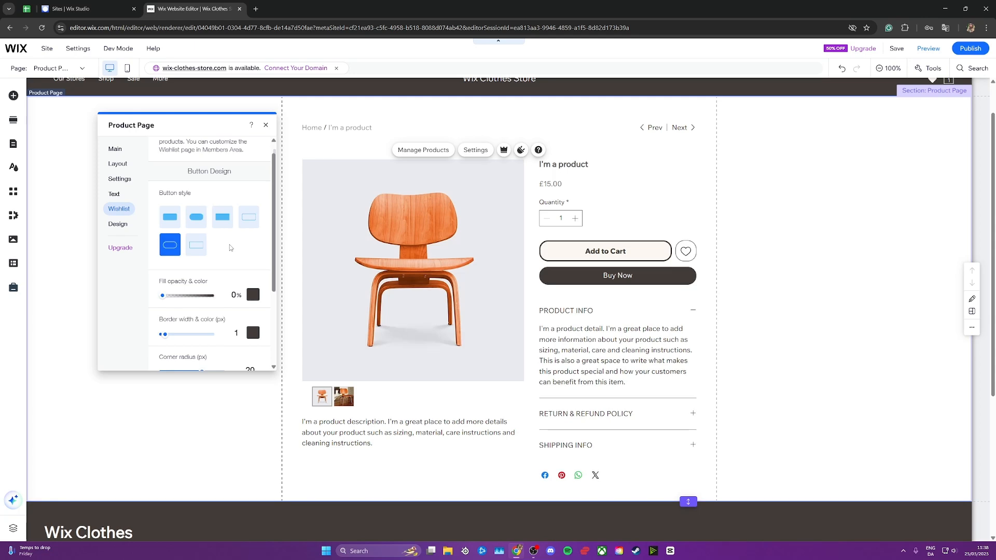
scroll(229, 244, "down", 2)
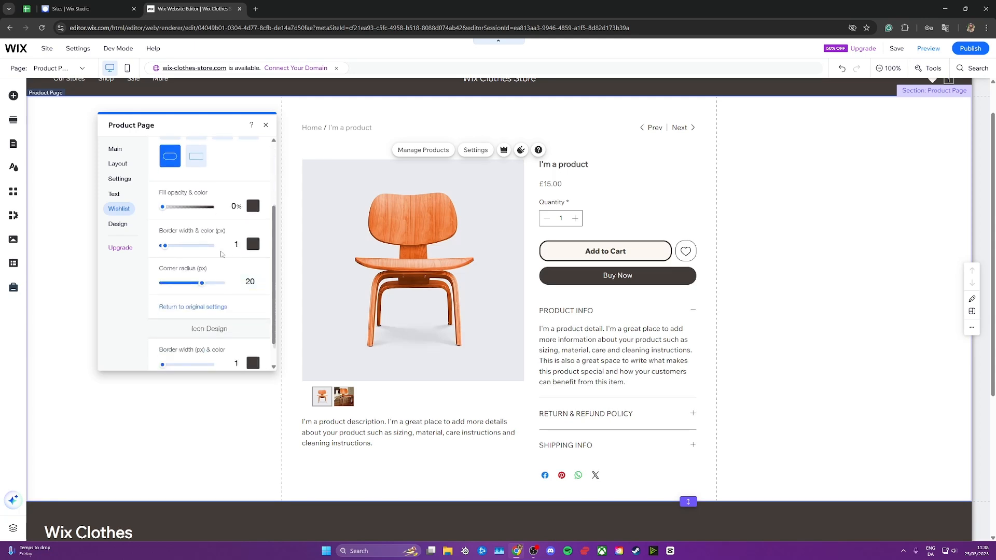
scroll(236, 234, "up", 2)
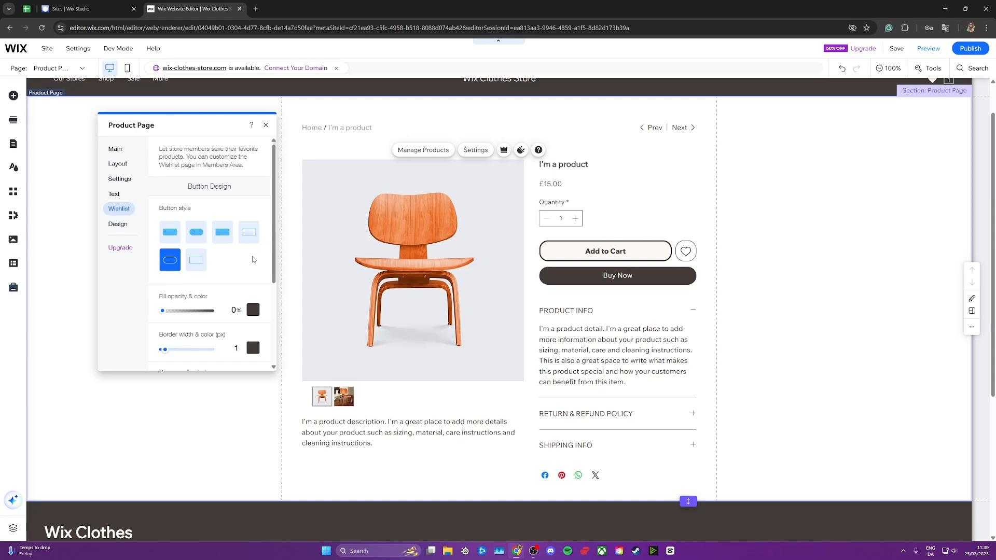
scroll(188, 262, "down", 2)
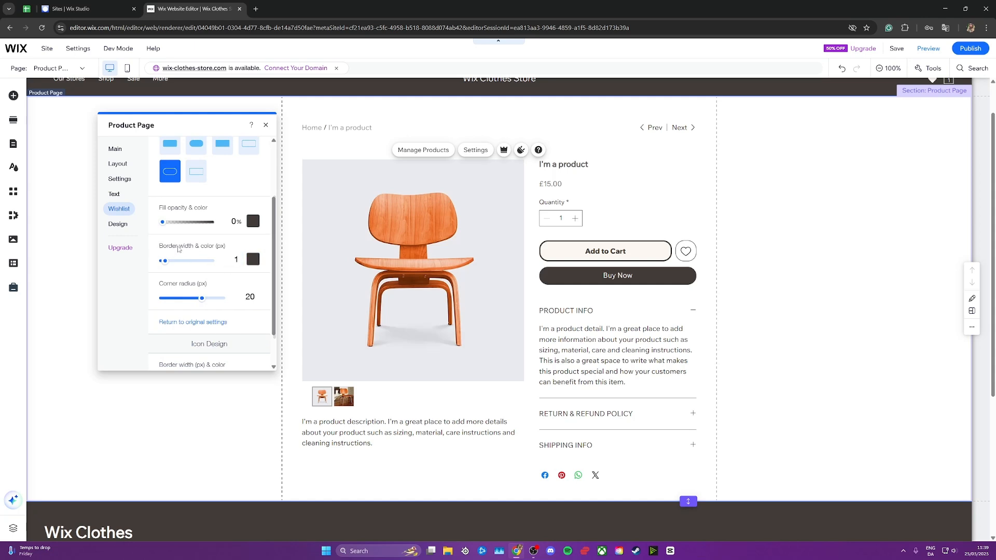
- Set the wishlist button's border width to 3 px and review its icon design settings
left_click(236, 259)
type("3")
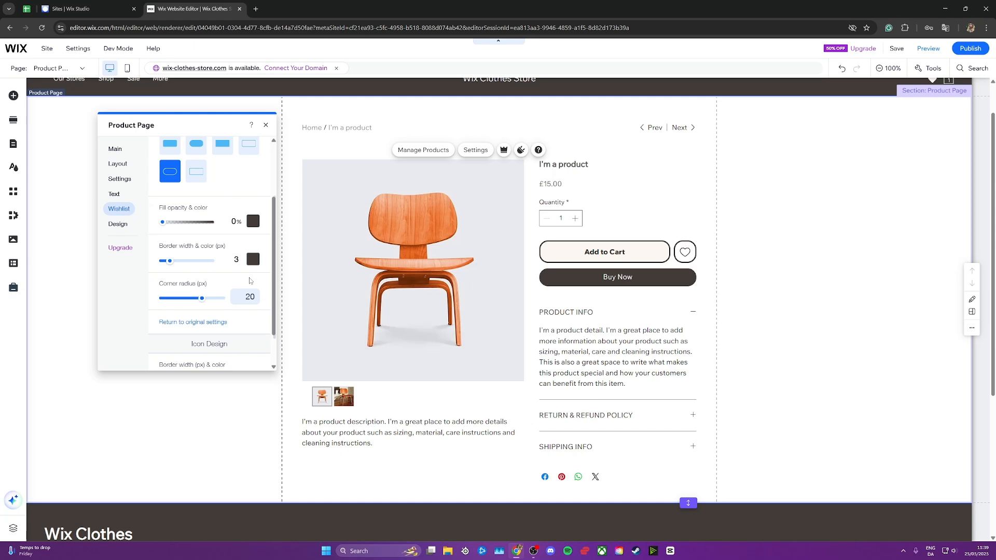
scroll(249, 281, "down", 1)
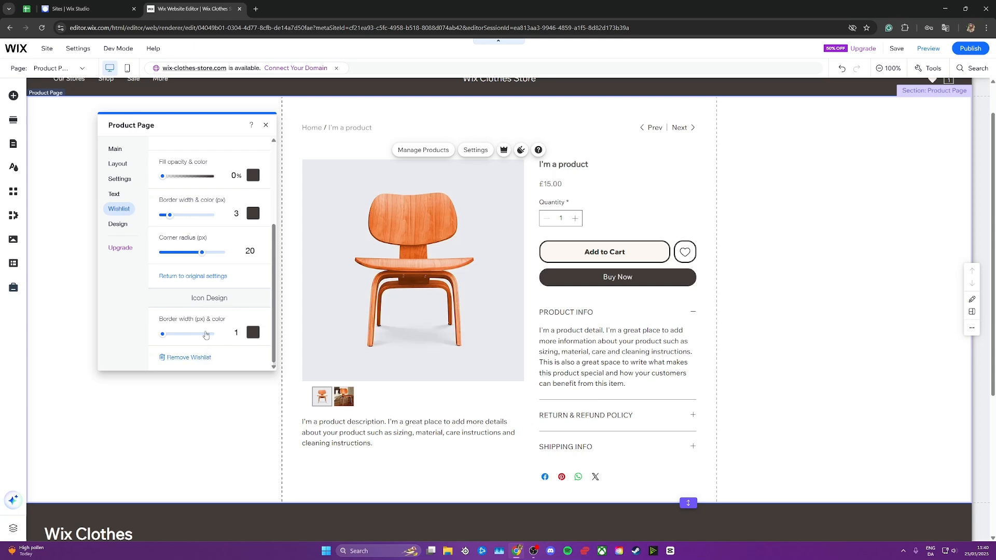
- Try the Stacked layout for the product page's info sections, and restore the Collapse layout
left_click(123, 226)
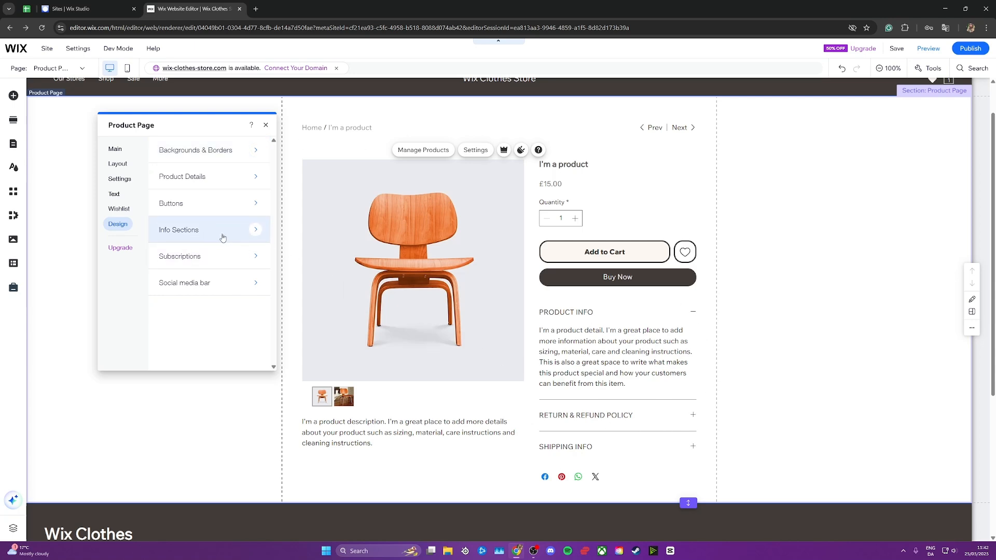
left_click(218, 236)
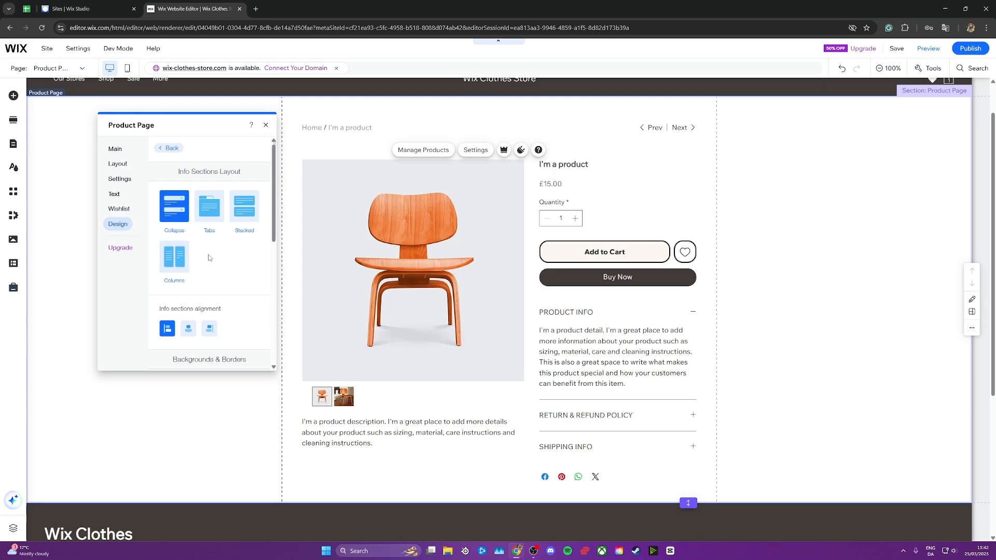
left_click(249, 202)
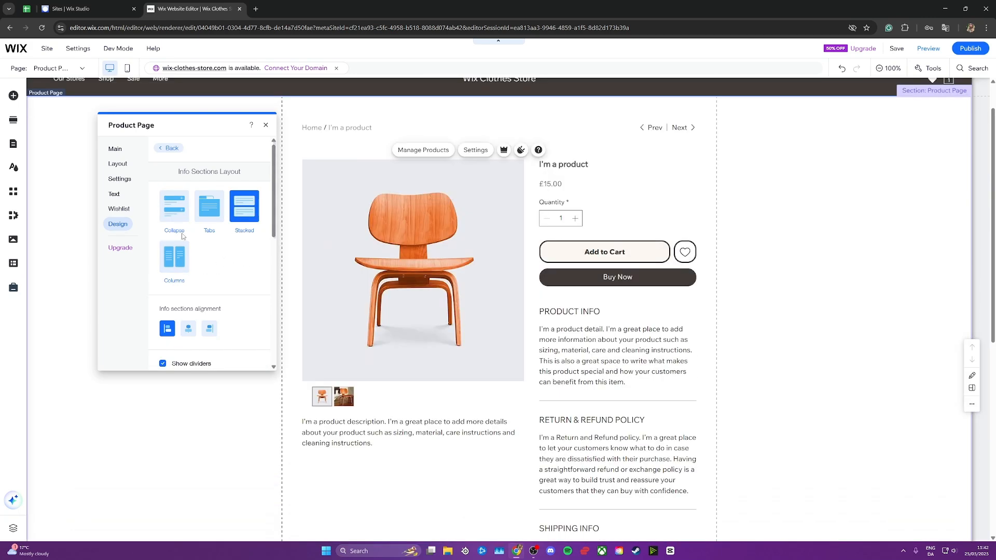
left_click(174, 206)
scroll(770, 331, "up", 1)
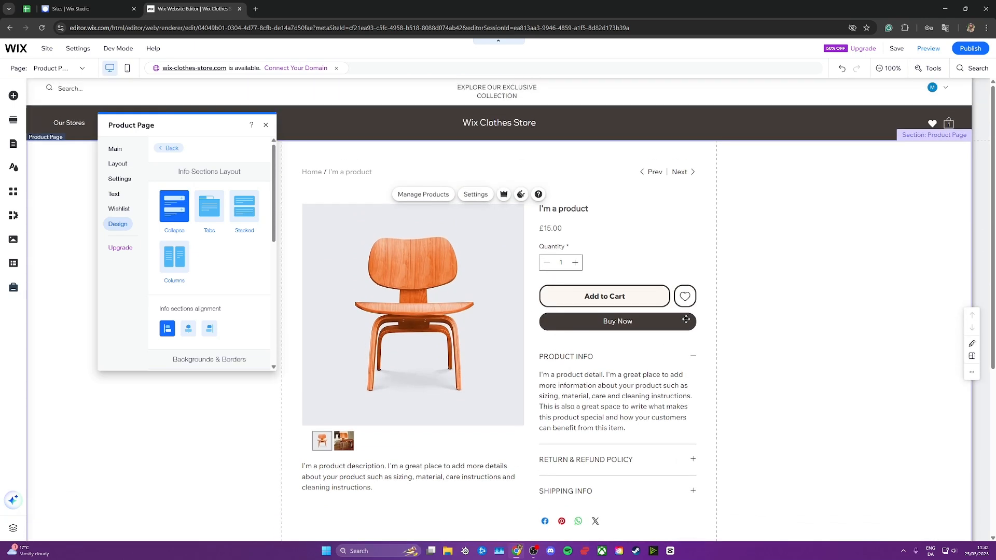
scroll(331, 249, "down", 1)
left_click(169, 148)
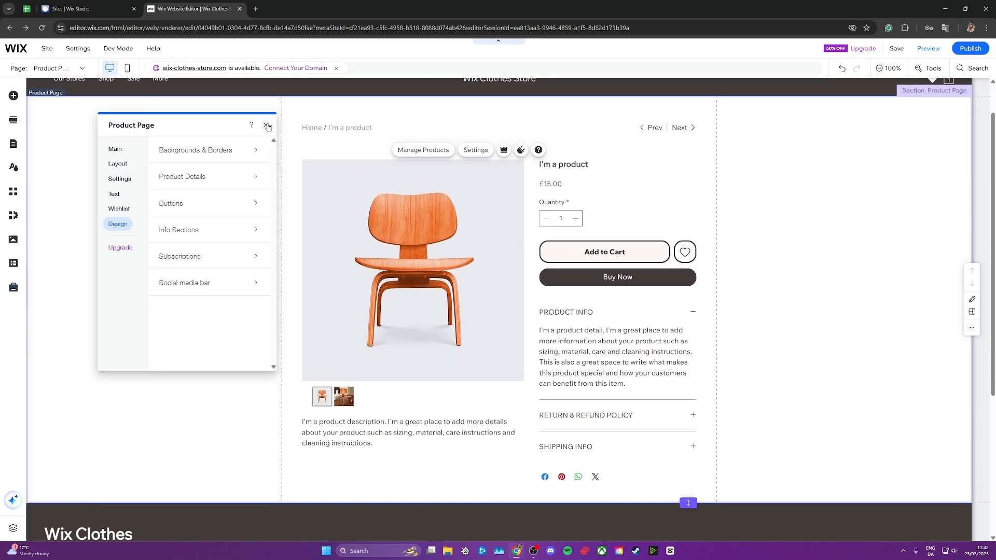